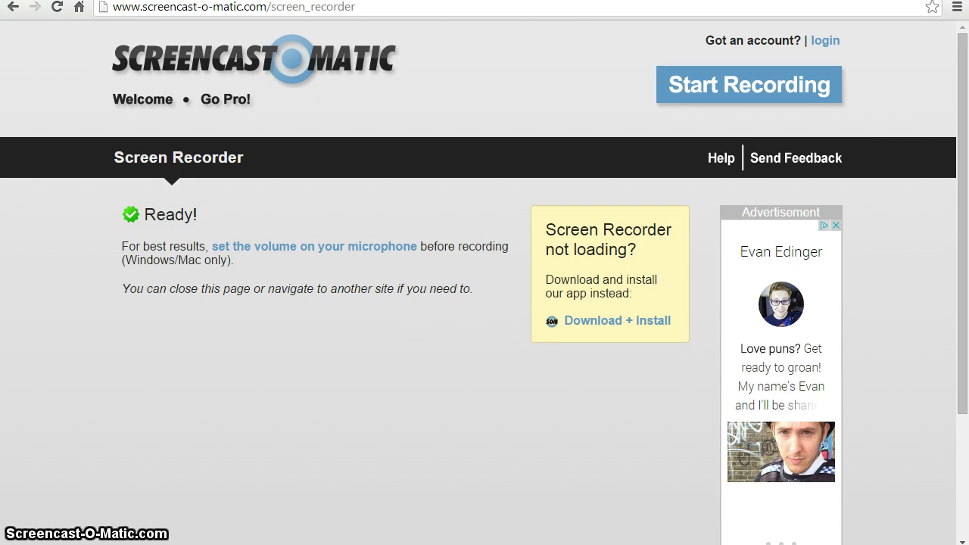
Switch to the open Word document Document2 and show the Tiger add-in commands
mouse_move(302, 544)
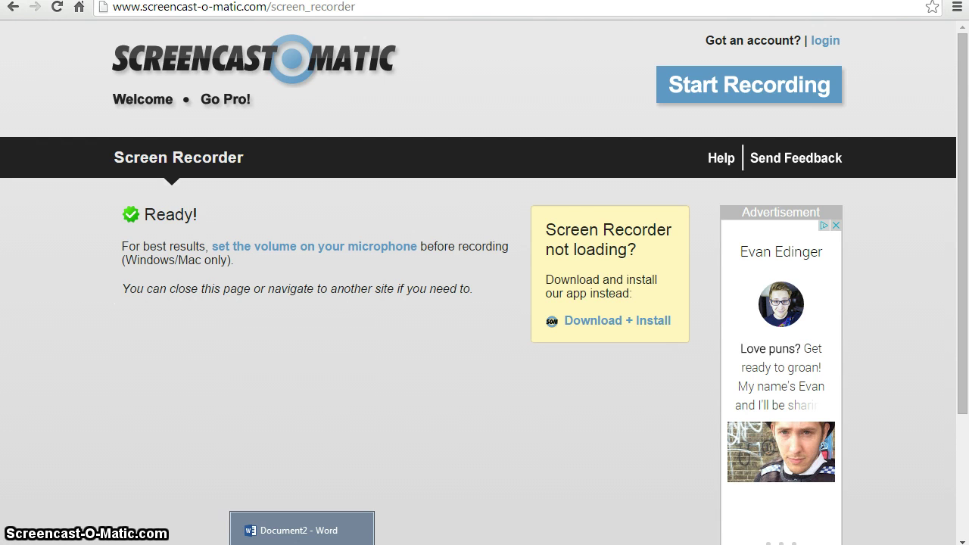
click(302, 530)
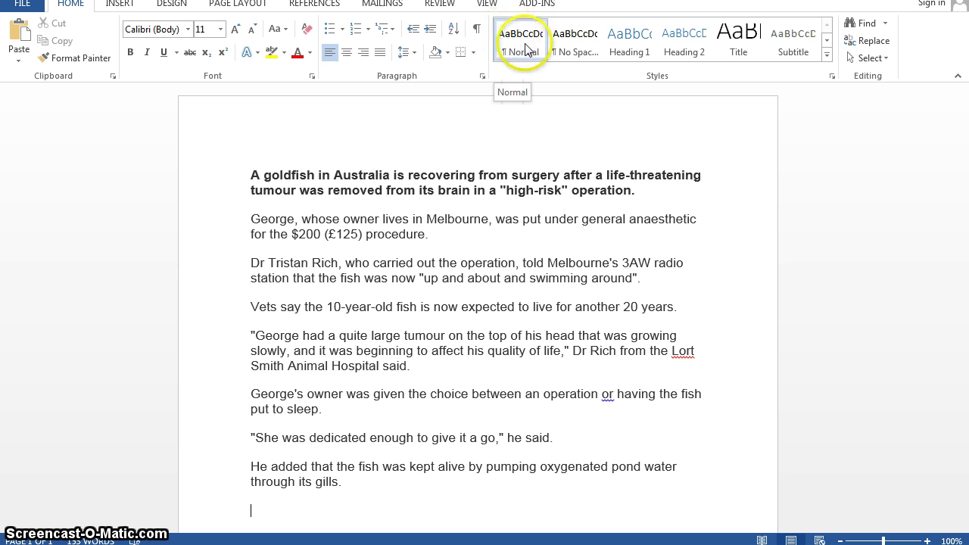
click(535, 6)
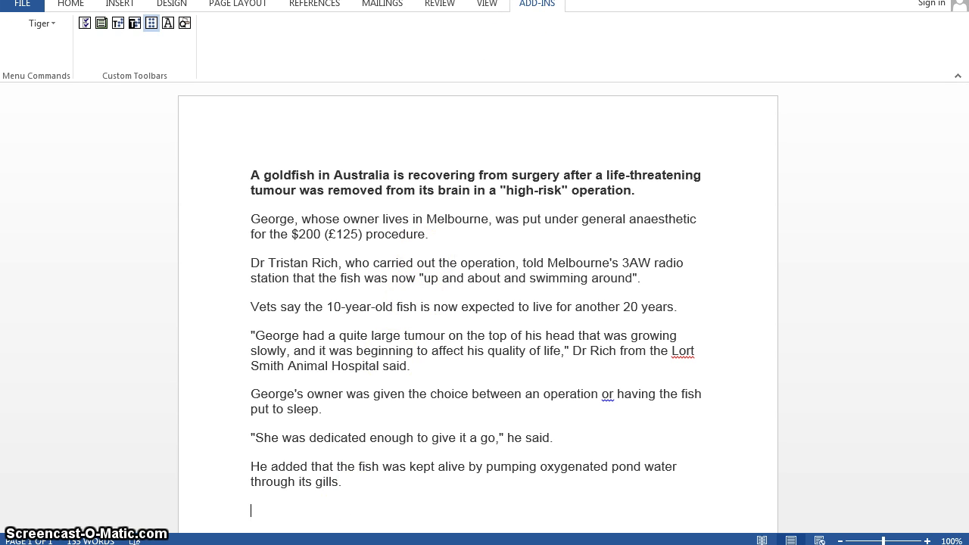
Look at the Tiger add-in commands in the open Excel workbook and return to the Word document
mouse_move(348, 544)
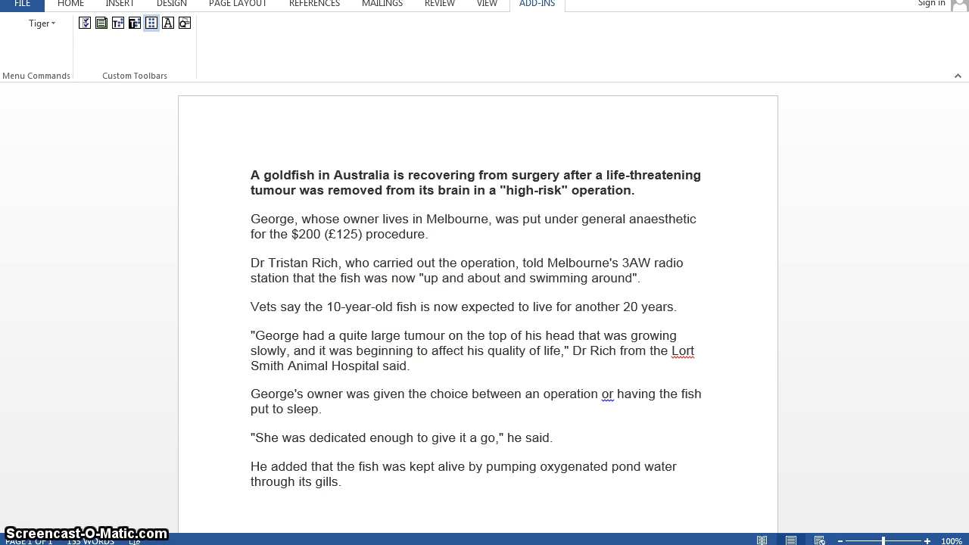
click(349, 544)
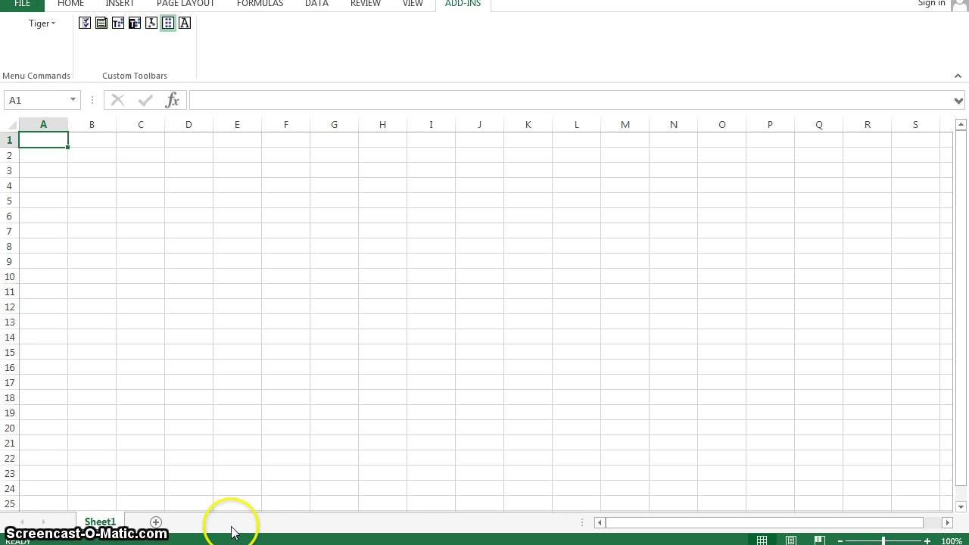
click(303, 528)
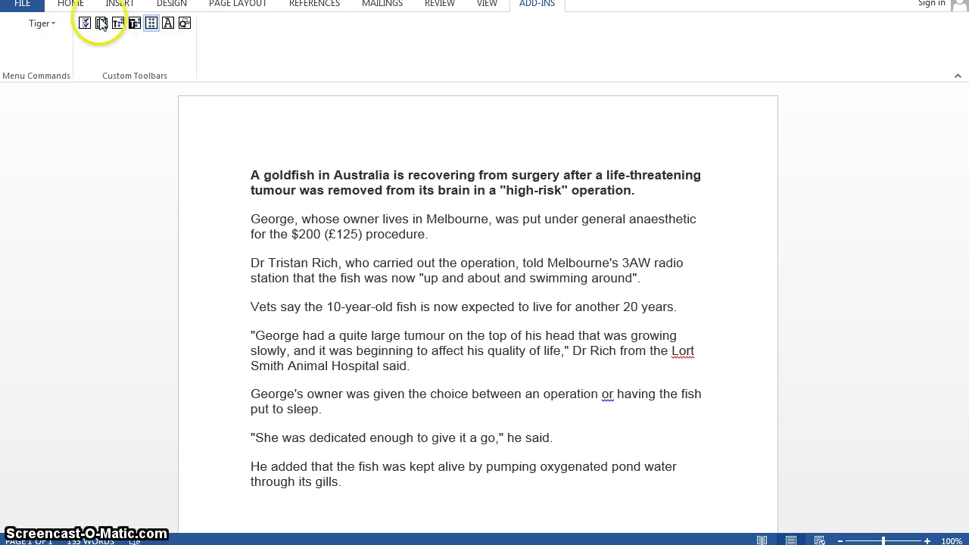
click(58, 25)
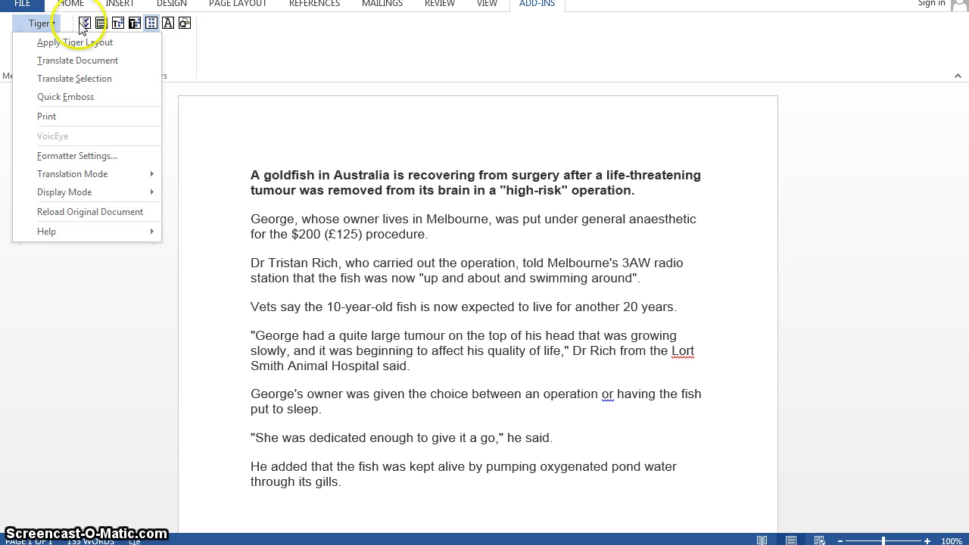
click(68, 28)
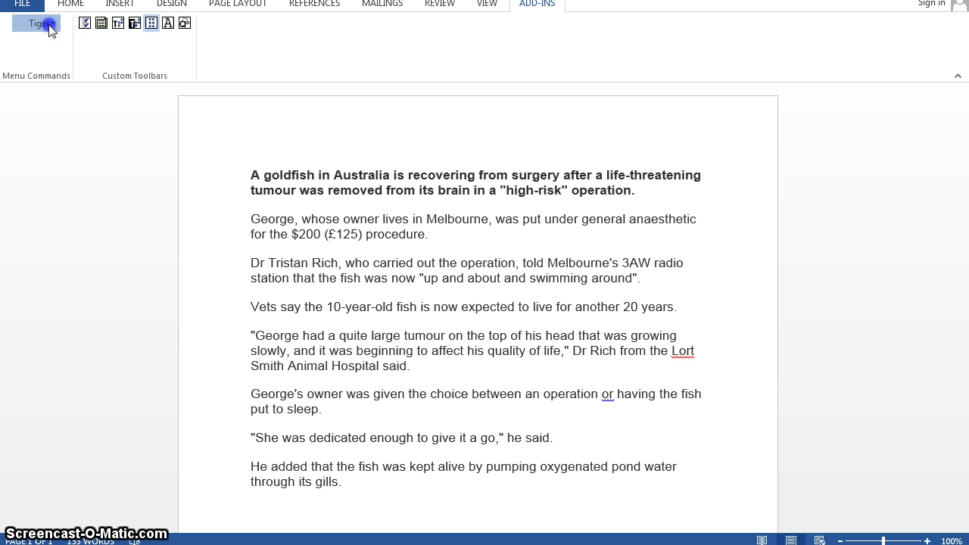
click(49, 24)
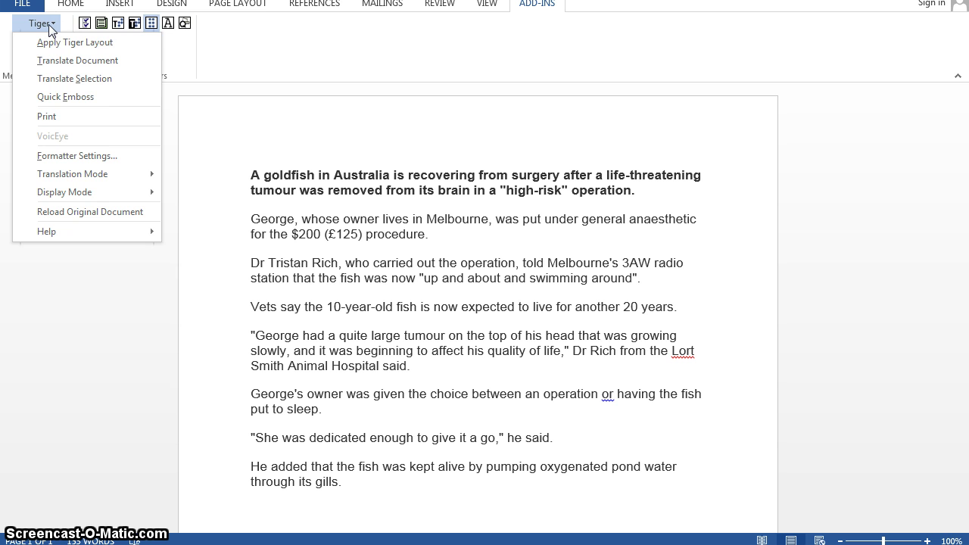
click(193, 39)
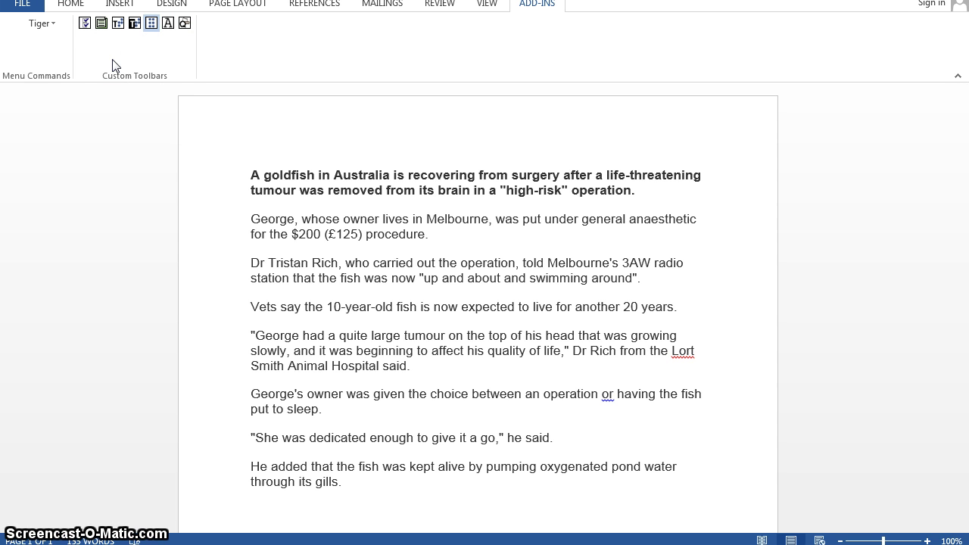
Enter the letter p on the blank line below the article's last paragraph
text(p)
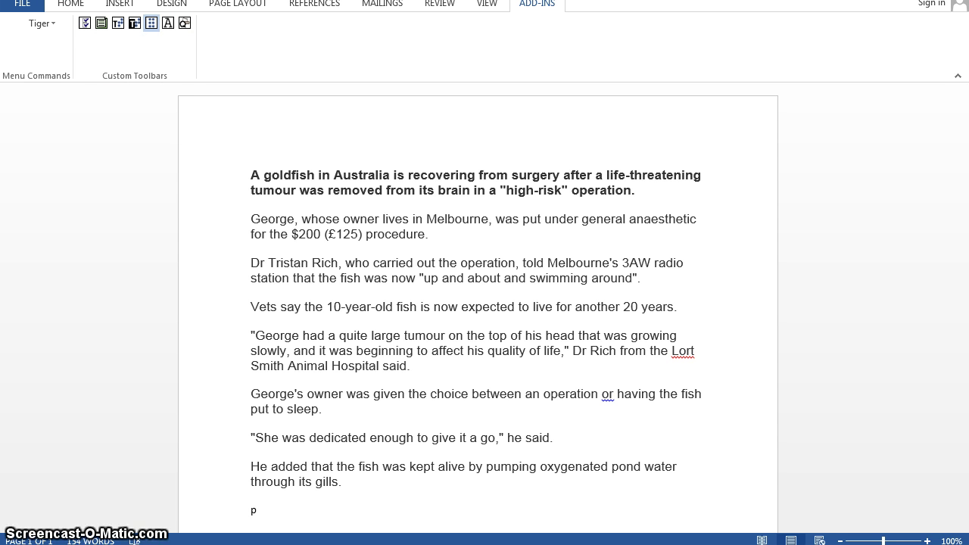
key(BackSpace)
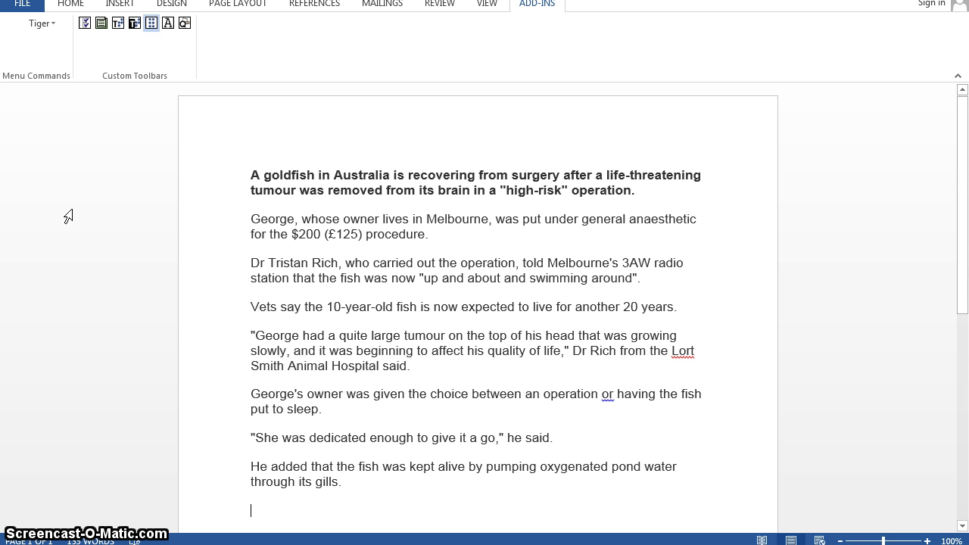
text(p)
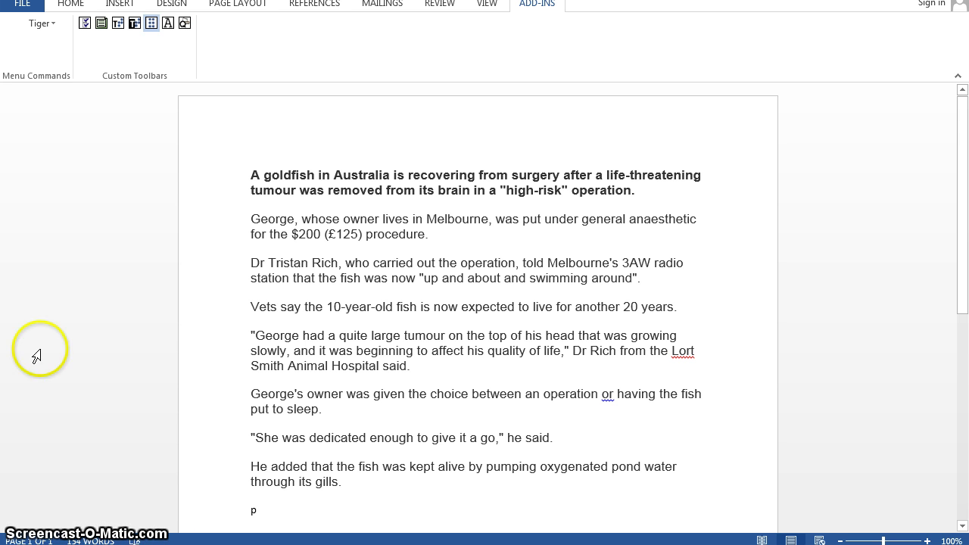
Apply the Tiger layout to the goldfish article and translate the whole document to braille, accepting the evaluation notice
click(49, 25)
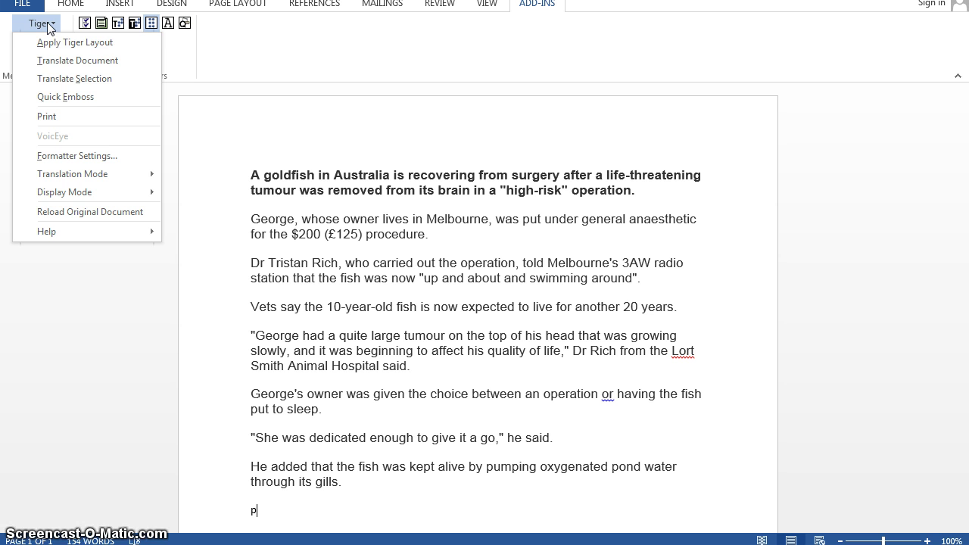
click(59, 47)
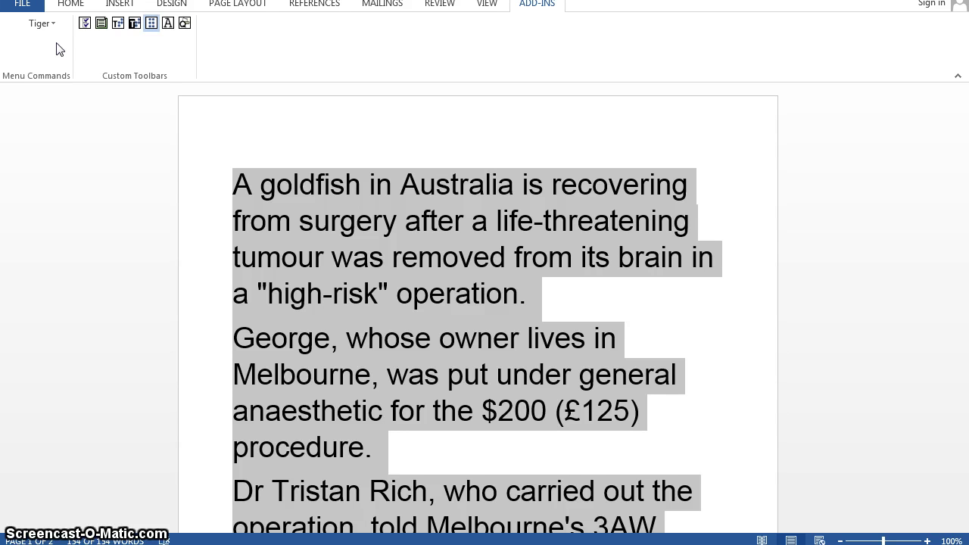
click(48, 25)
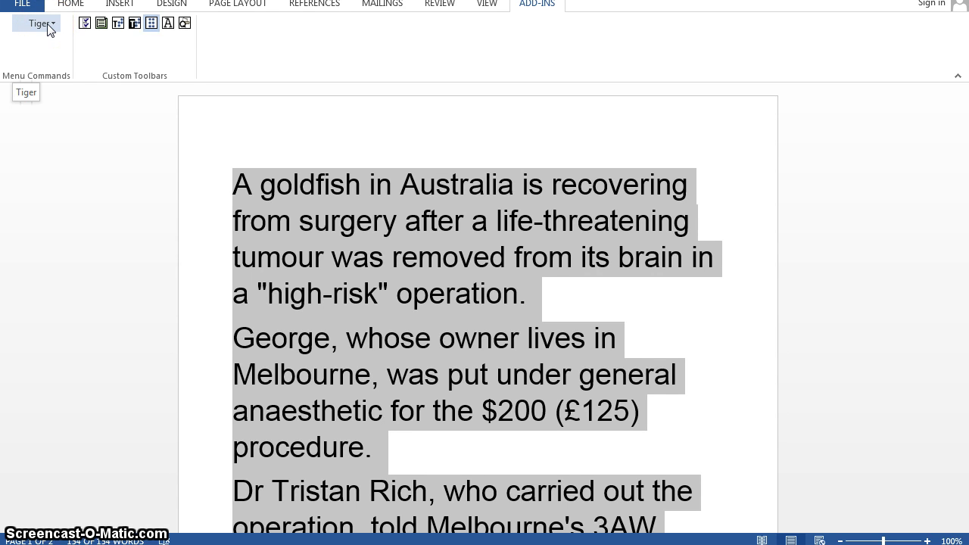
click(49, 25)
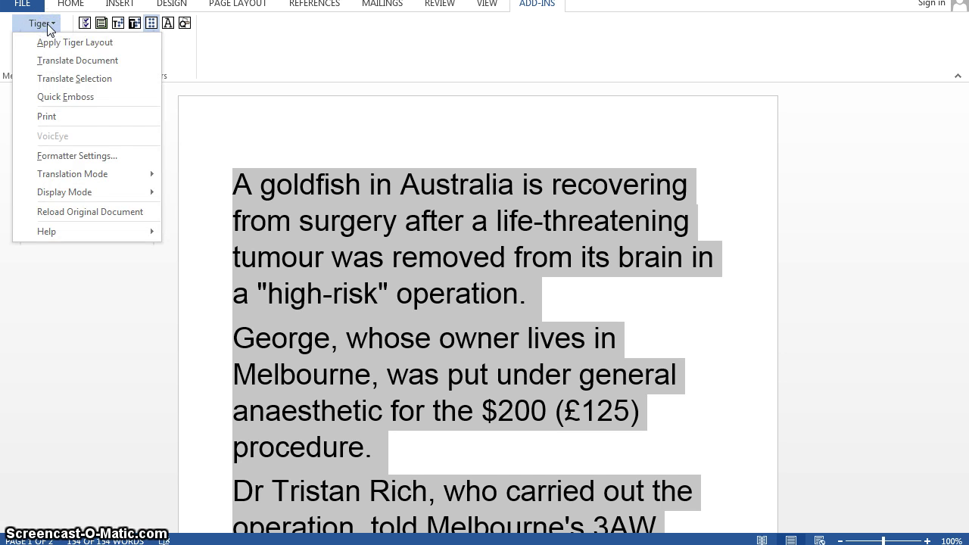
click(61, 67)
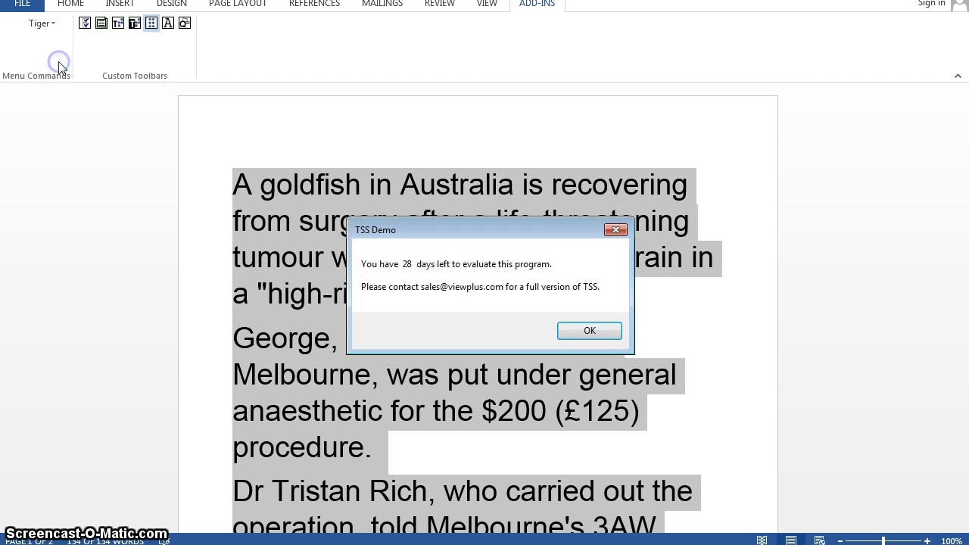
click(591, 334)
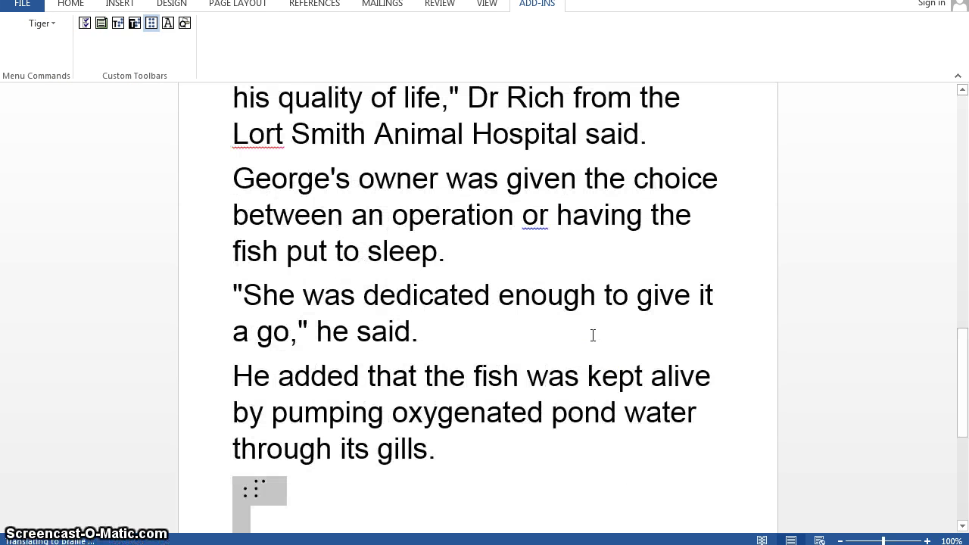
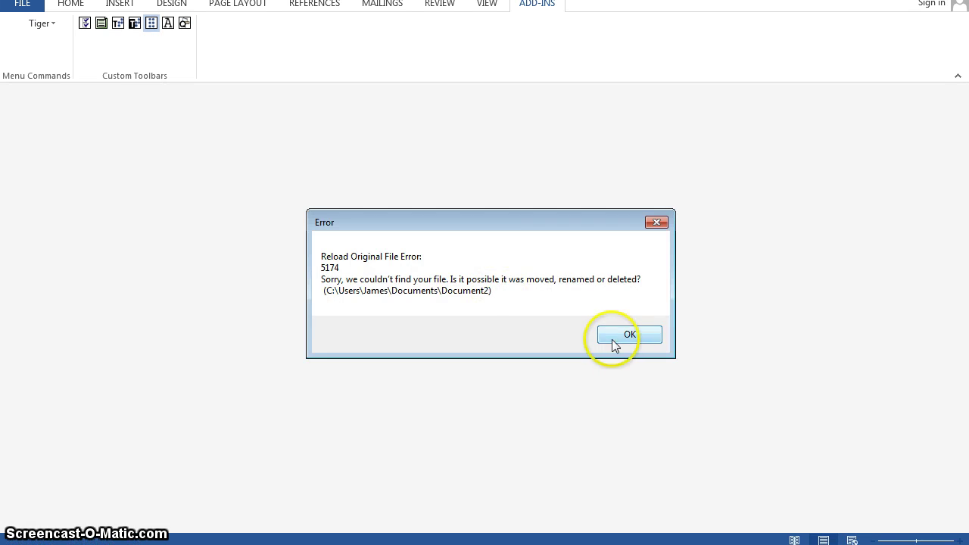
Dismiss the reload error and paste the goldfish article text into a new blank document
click(620, 335)
click(258, 464)
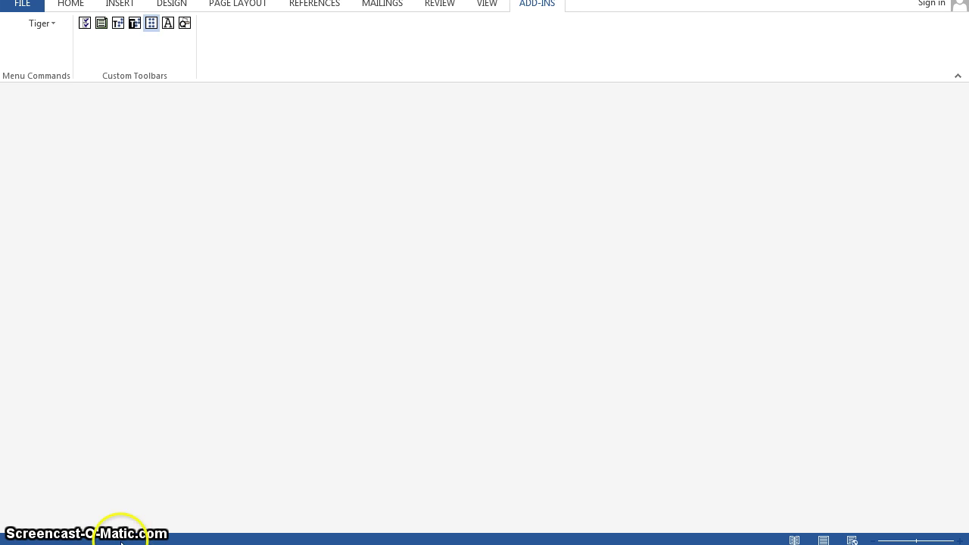
text(A goldfish in Australia is recovering from surgery after a life-threatening tumour was removed from its brain in a "high-risk" operation. George, whose owner lives in Melbourne, was put under general anaesthetic for the $200 (£125) procedure. Dr Tristan Rich, who carried out the operation, told Melbourne's 3AW radio station that the fish was now "up and about and swimming around". Vets say the 10-year-old fish is now expected to live for another 20 years. "George had a quite large tumour on the top of his head that was growing slowly, and it was beginning to affect his quality of life," Dr Rich from the Lort Smith Animal Hospital said. George's owner was given the choice between an operation or having the fish put to sleep. "She was dedicated enough to give it a go," he said. He added that the fish was kept alive by pumping oxygenated pond water through its gills. Dr Rich described the 45-minute operation as "fiddly".)
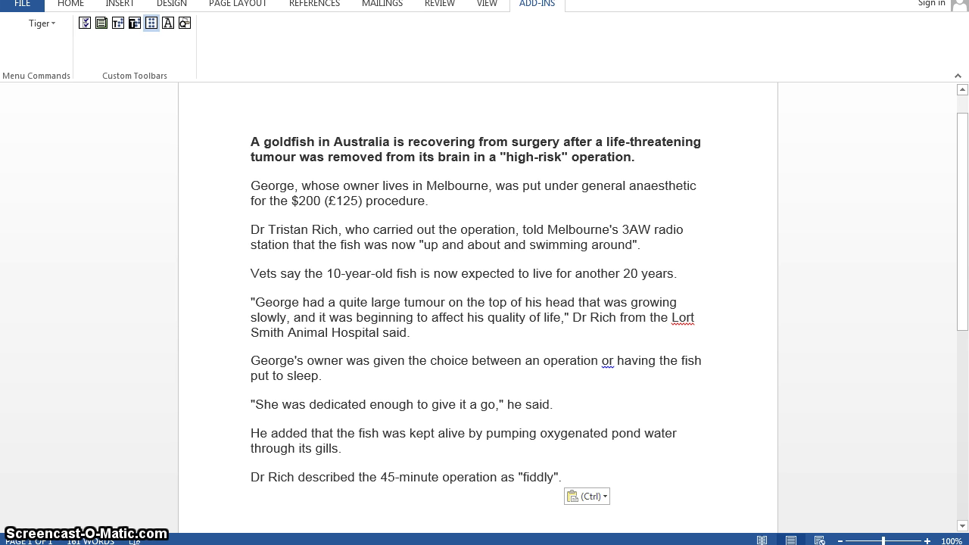
Run Tiger's Translate Selection on the pasted article without any text selected, accepting the evaluation notice
click(50, 24)
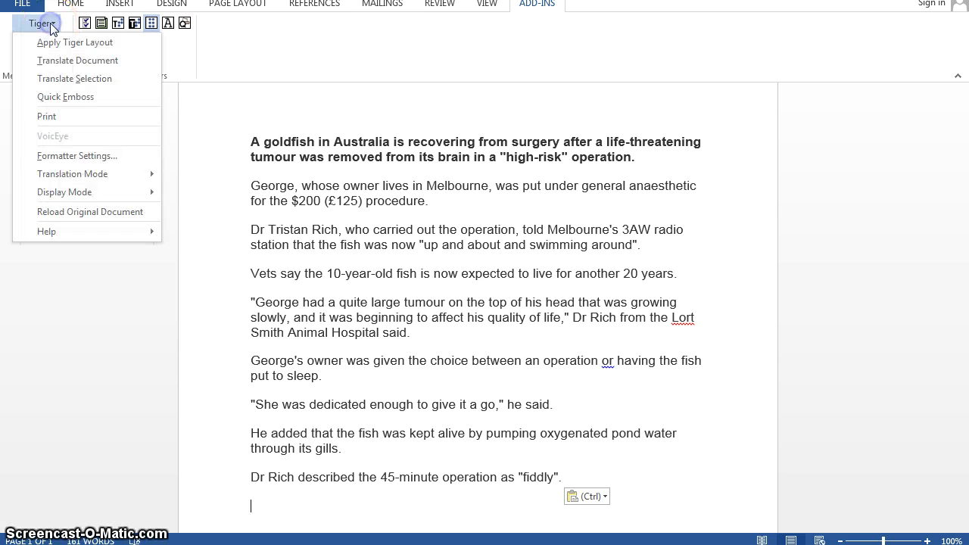
click(76, 79)
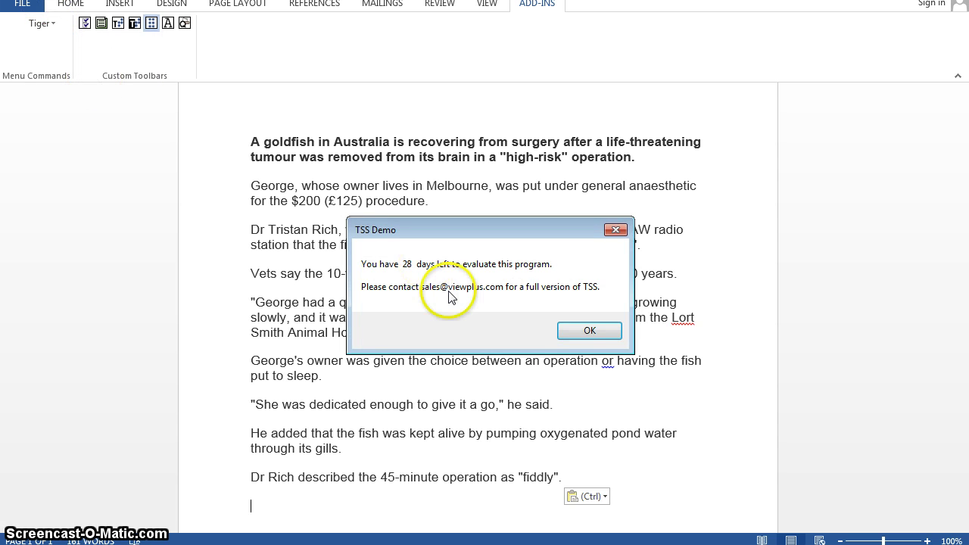
click(579, 329)
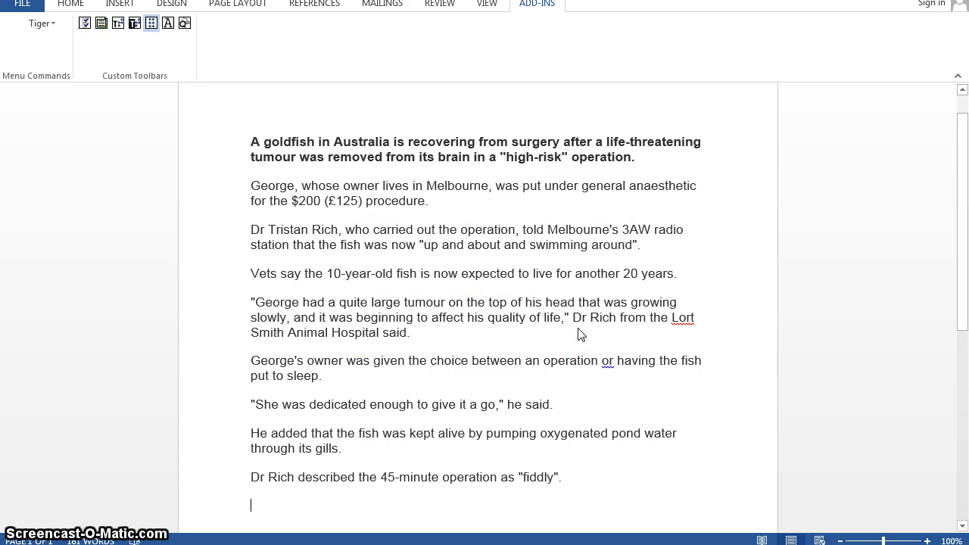
click(252, 137)
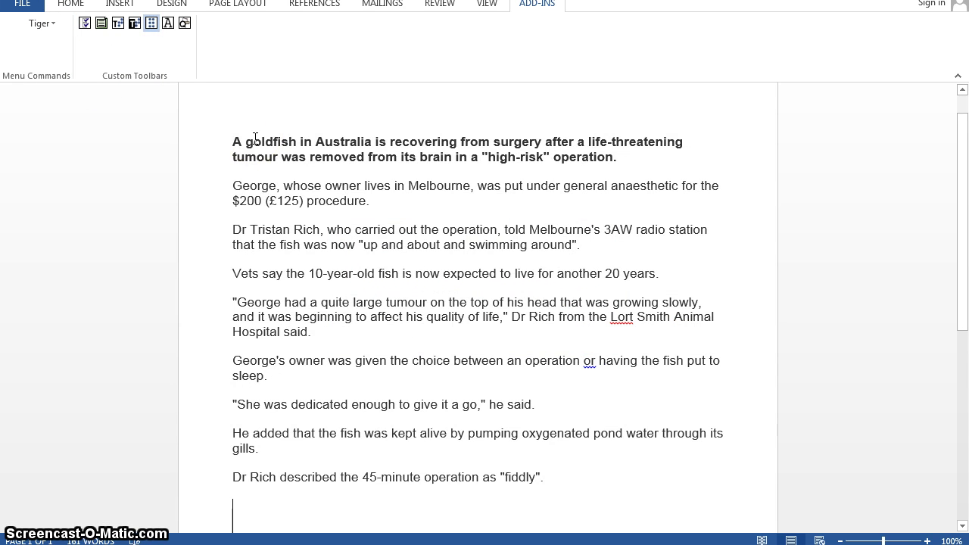
click(235, 141)
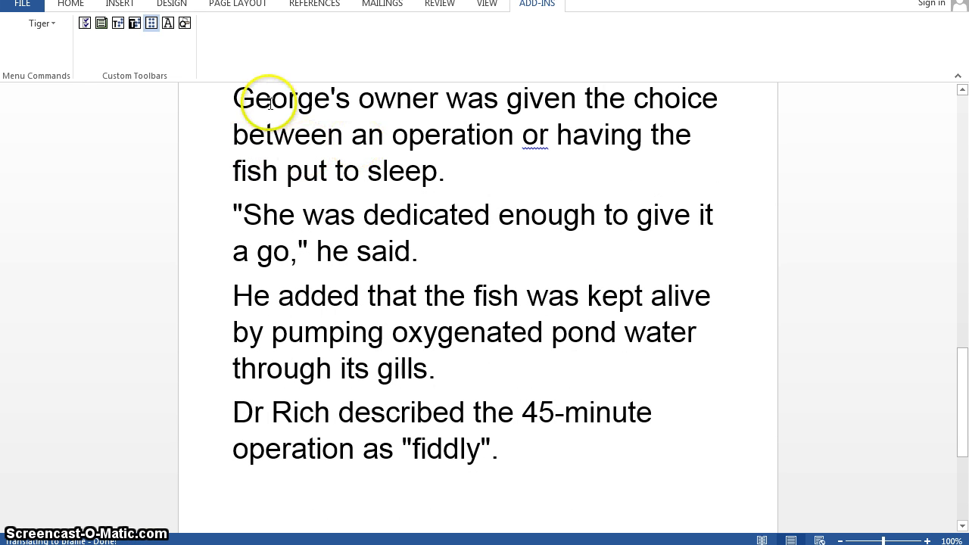
Translate only the two paragraphs from "George's owner was given the choice" through "he said." to braille
drag(240, 95, 436, 237)
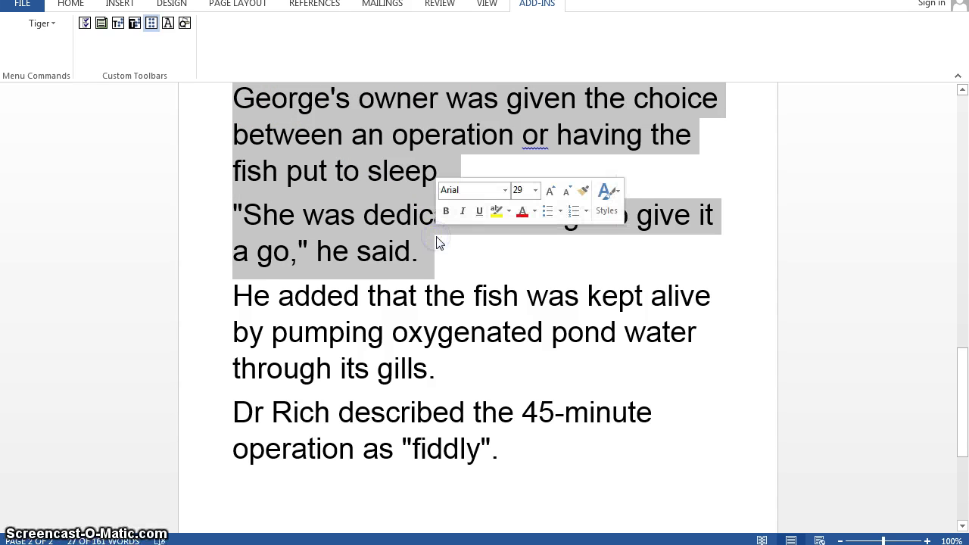
click(43, 23)
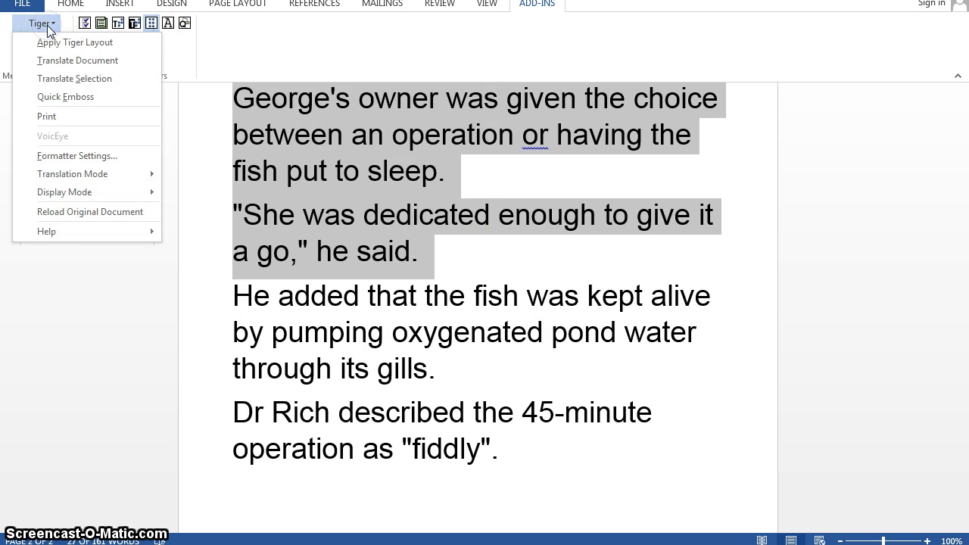
click(66, 79)
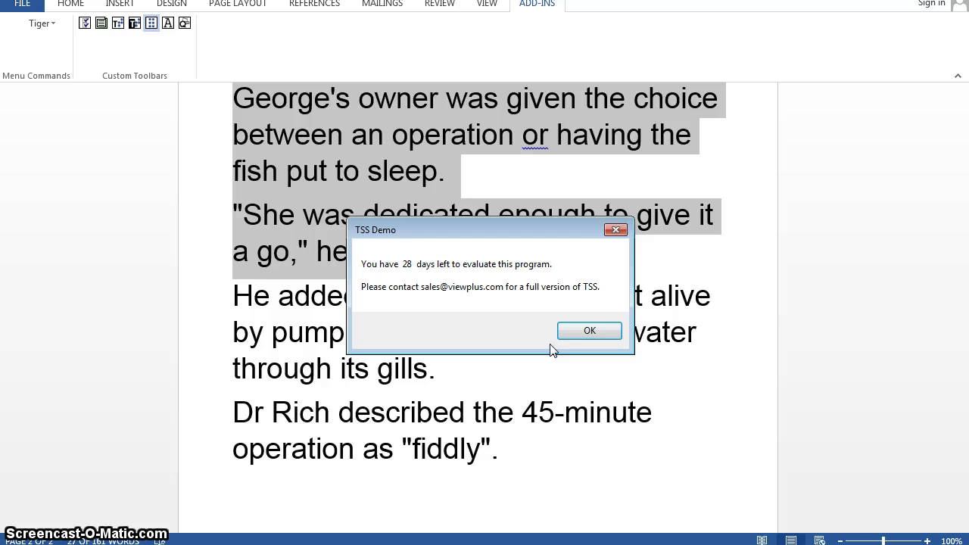
click(583, 340)
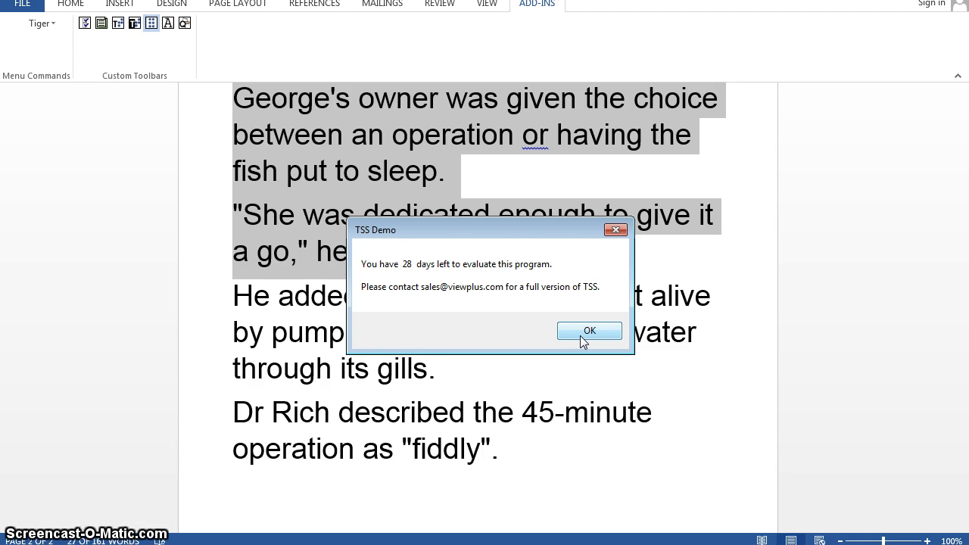
click(583, 337)
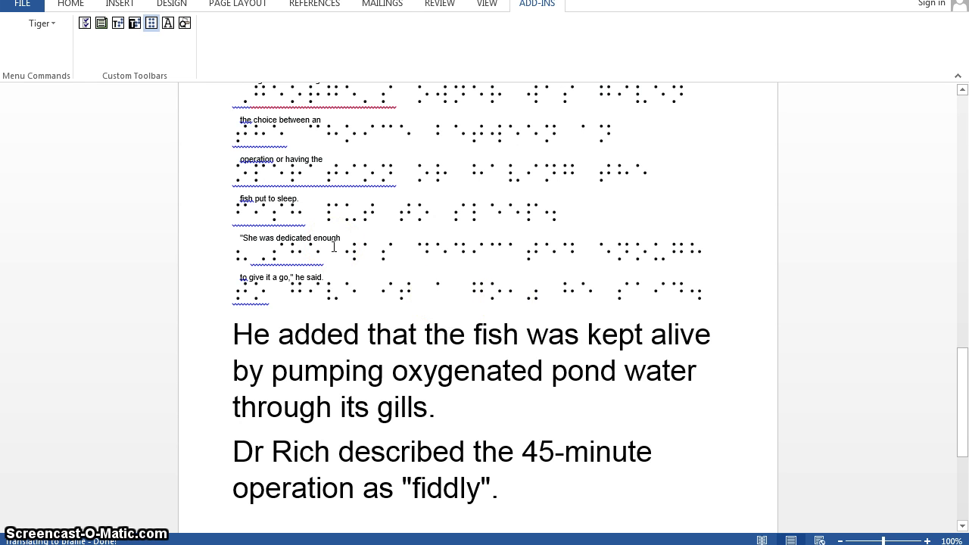
click(51, 25)
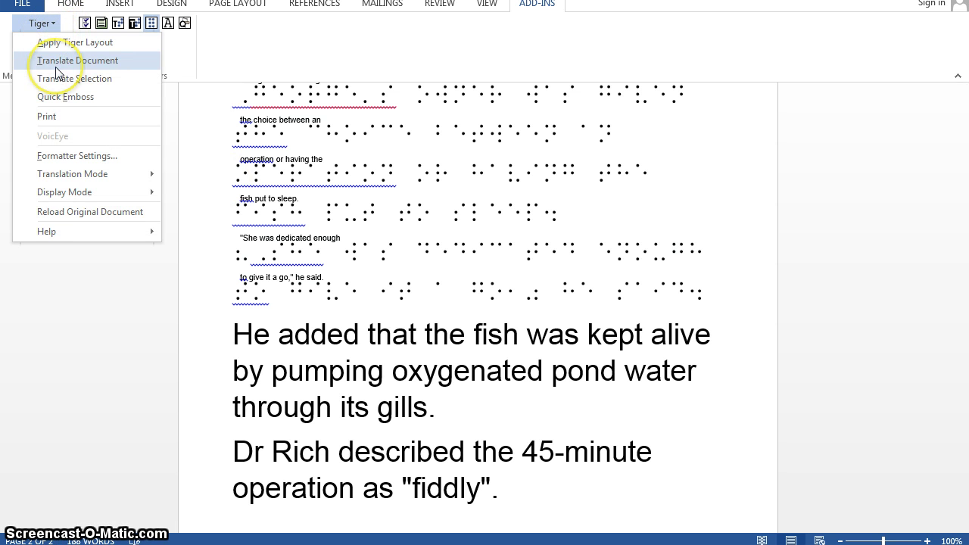
click(87, 100)
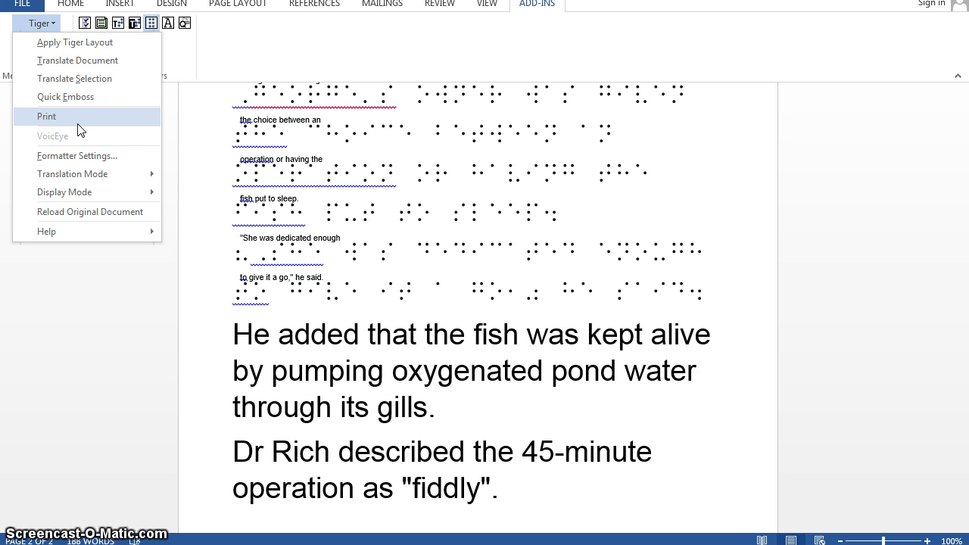
click(81, 143)
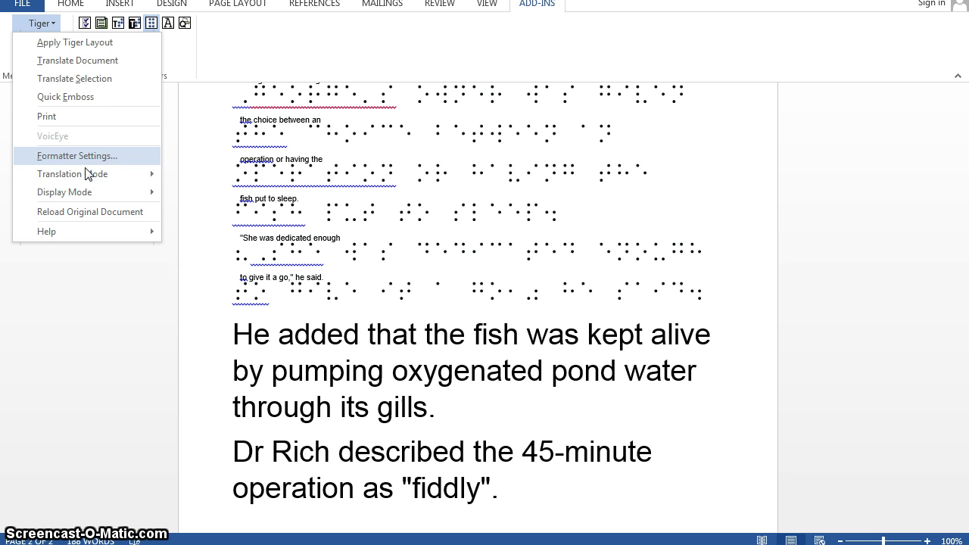
Set Tiger's translation mode to Text Only
mouse_move(86, 176)
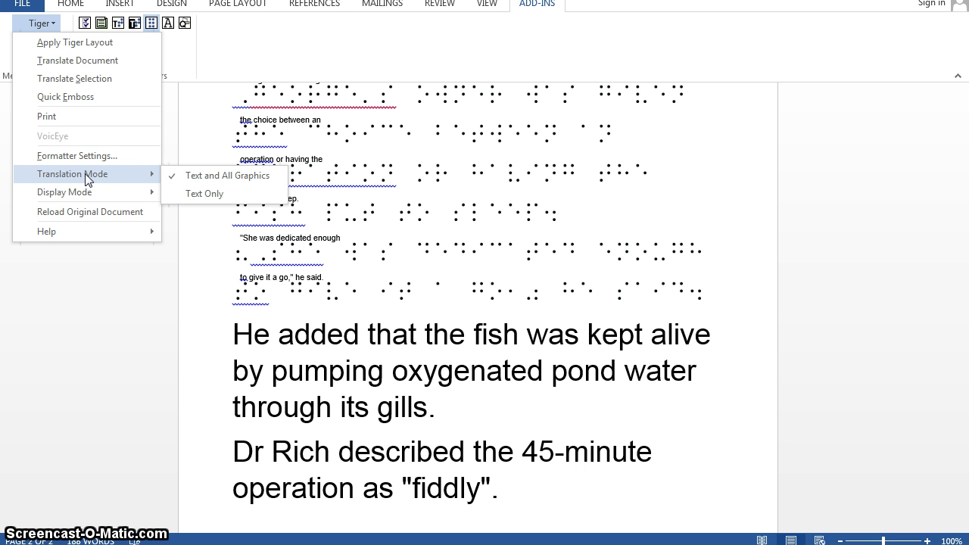
click(205, 196)
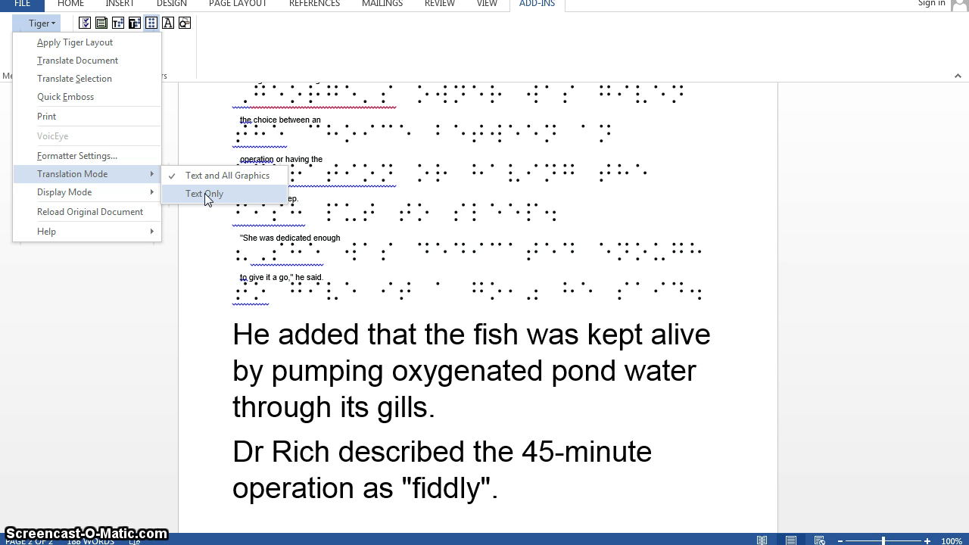
click(204, 194)
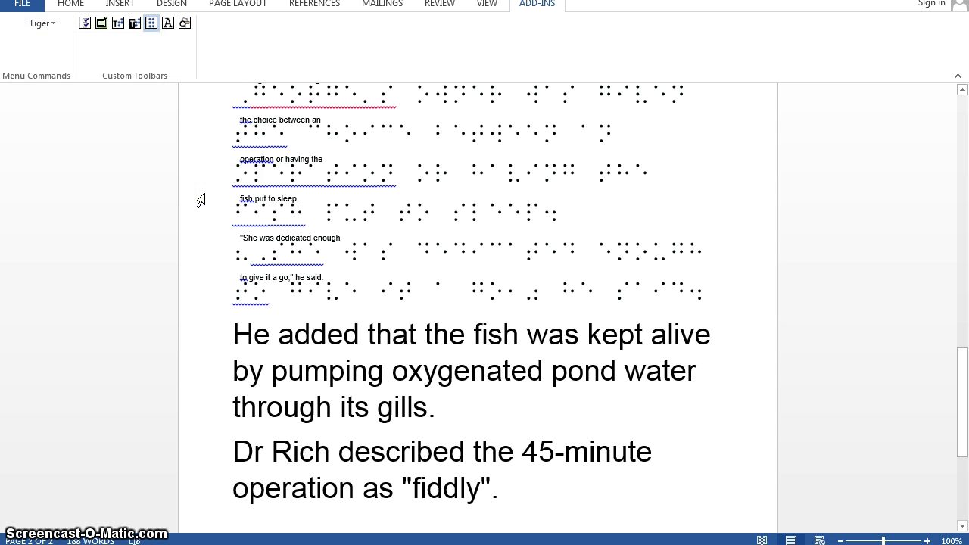
Set Tiger's display mode to show the translated paragraphs as ASCII and bring the whole translated passage into view
click(35, 24)
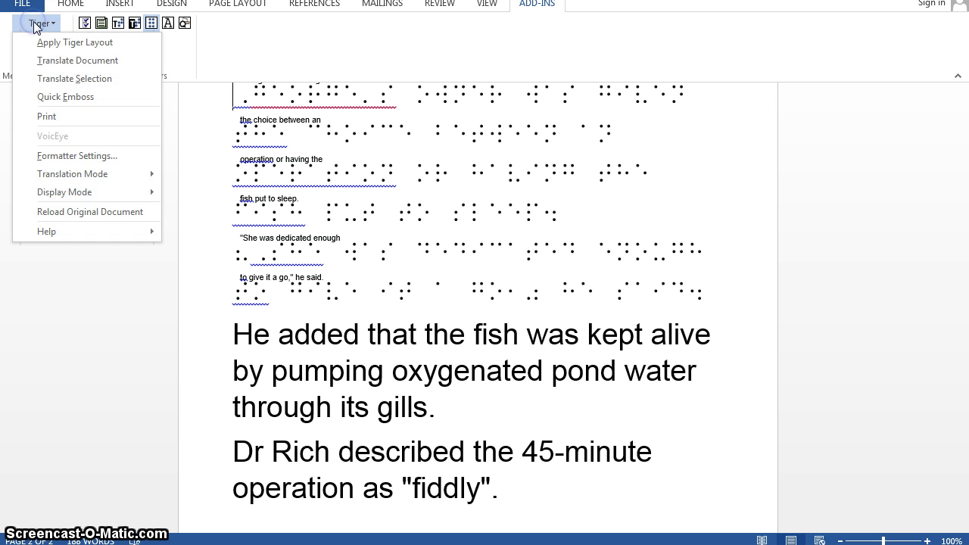
mouse_move(87, 198)
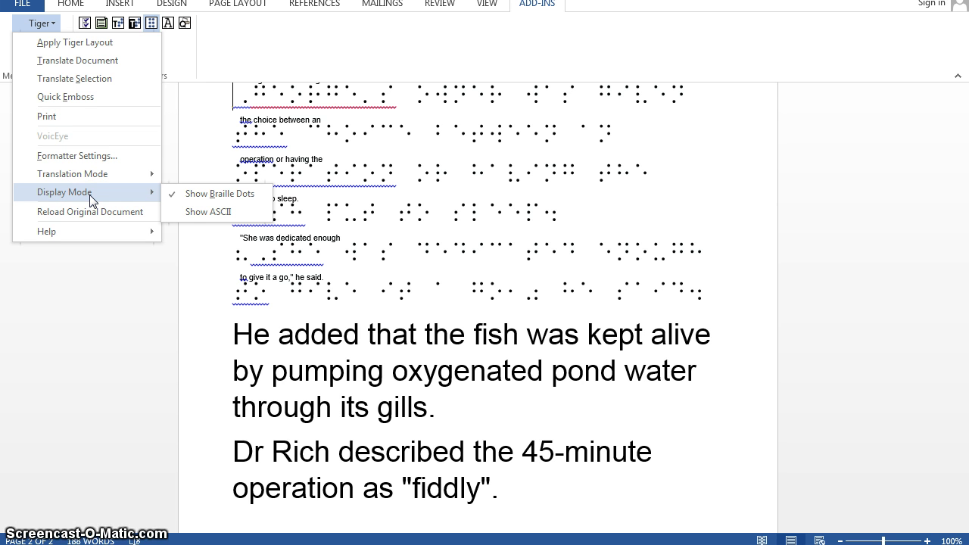
click(187, 218)
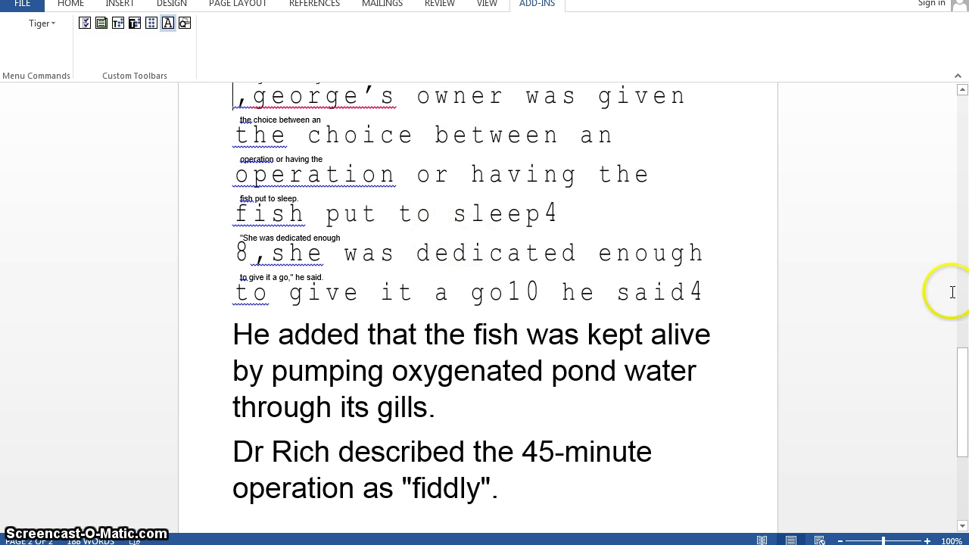
mouse_move(962, 361)
mouse_down()
mouse_move(961, 385)
mouse_move(964, 345)
mouse_up()
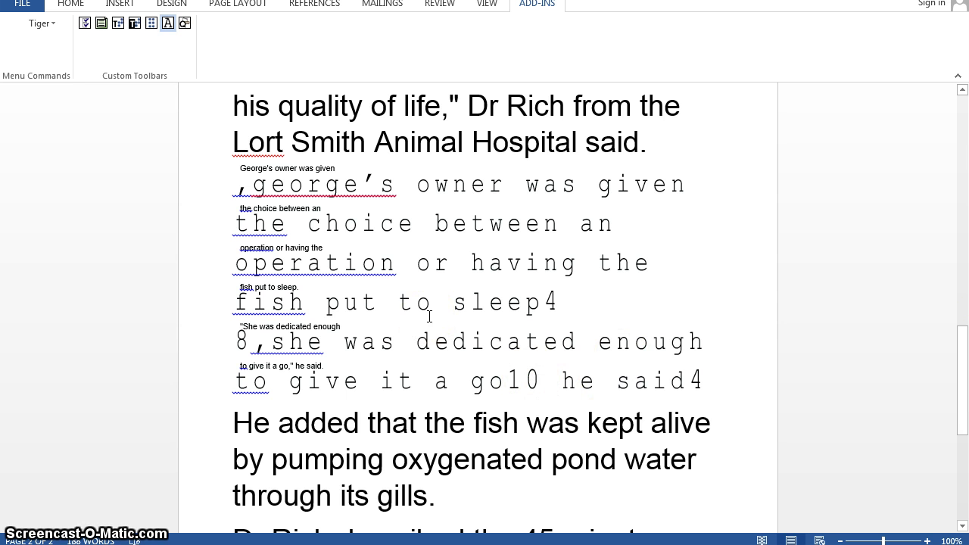
Consult the ViewPlus support page linked from Tiger's Online Help and return to the translated document in Word
click(49, 25)
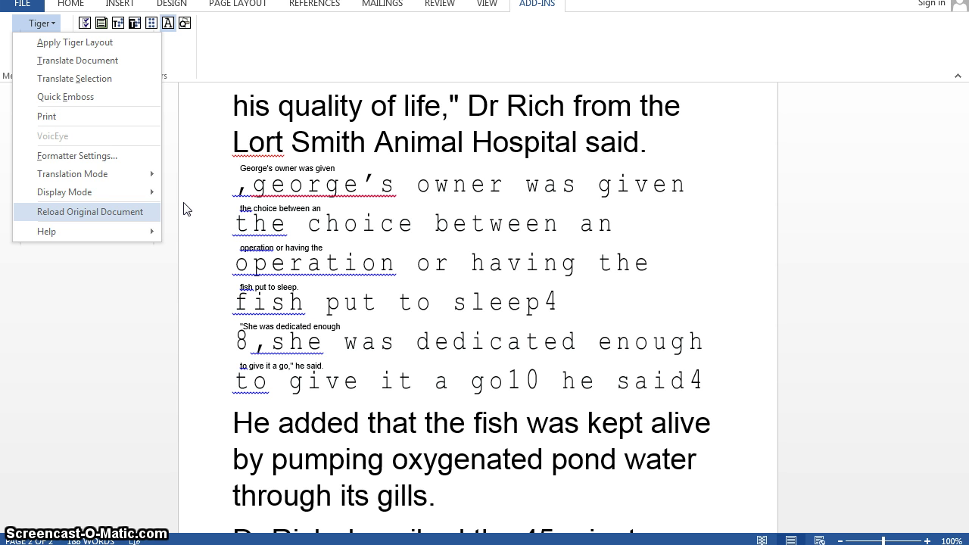
click(112, 233)
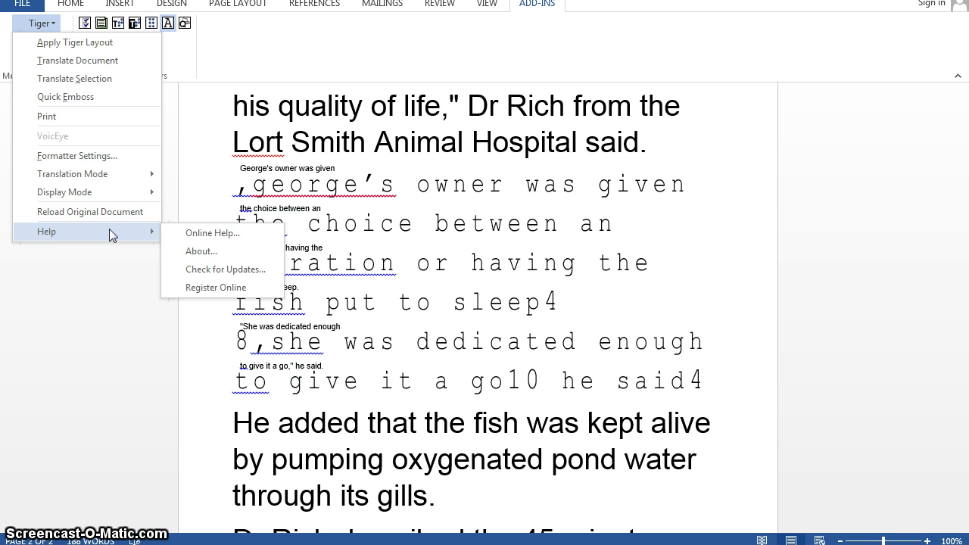
click(223, 233)
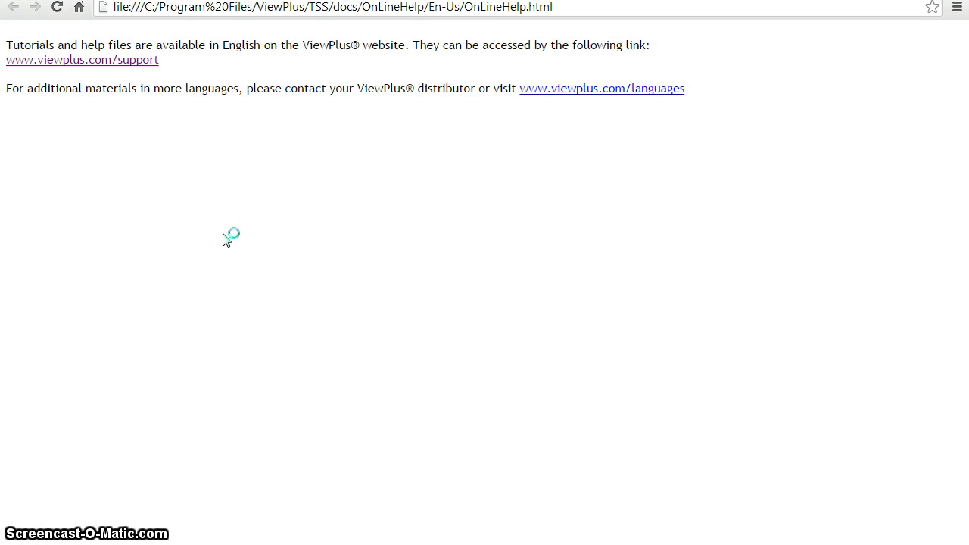
click(77, 64)
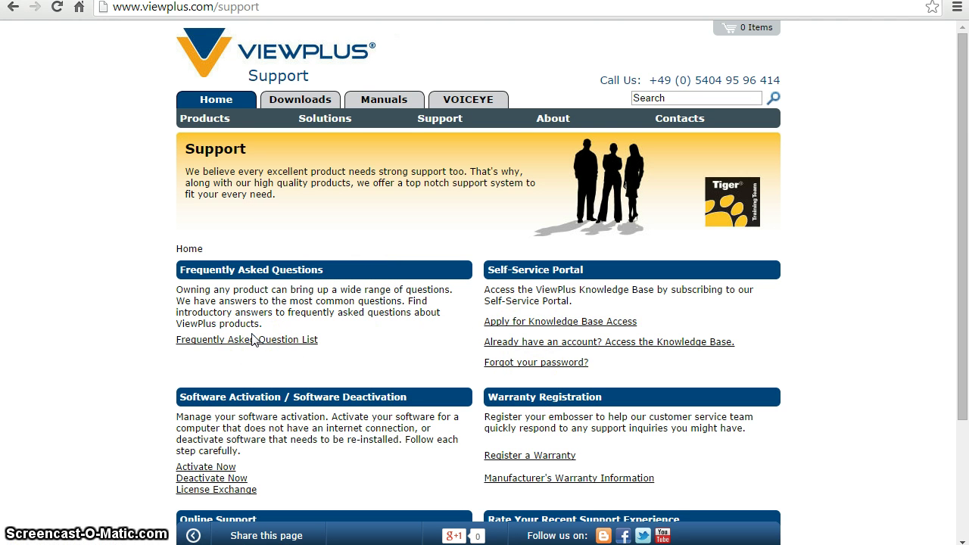
click(270, 354)
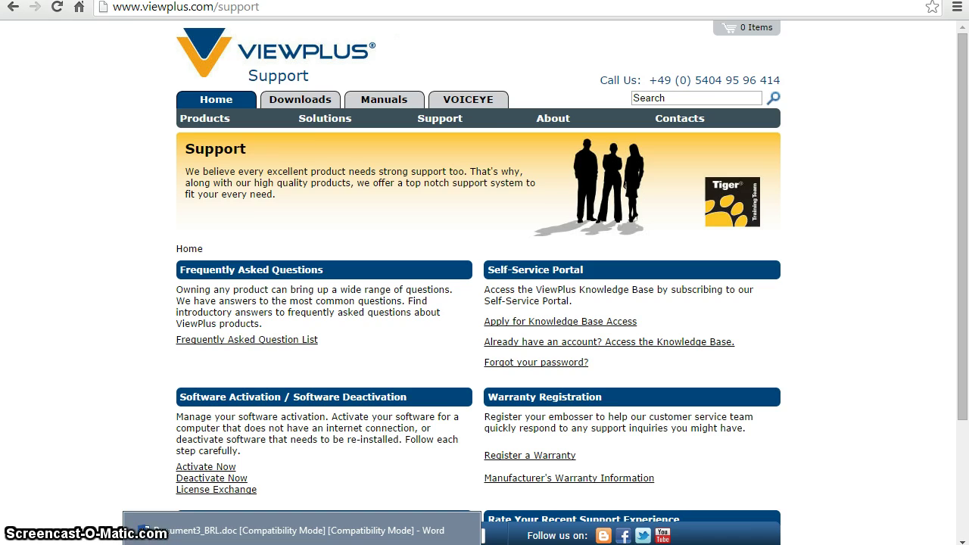
click(302, 539)
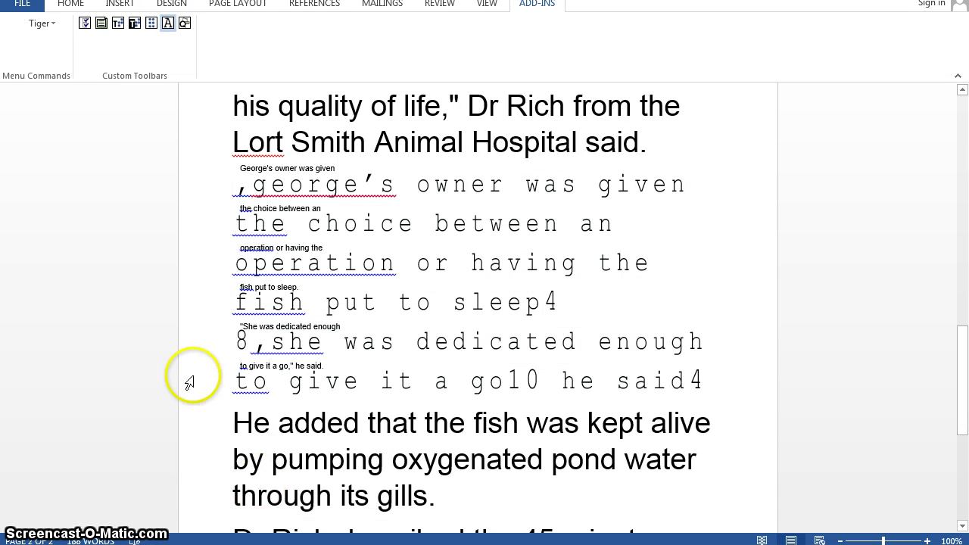
click(51, 28)
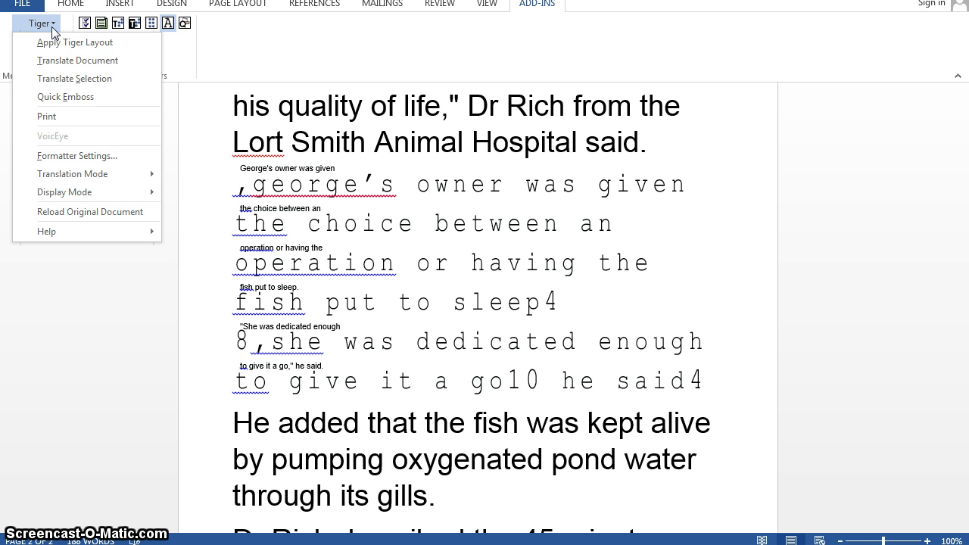
click(47, 63)
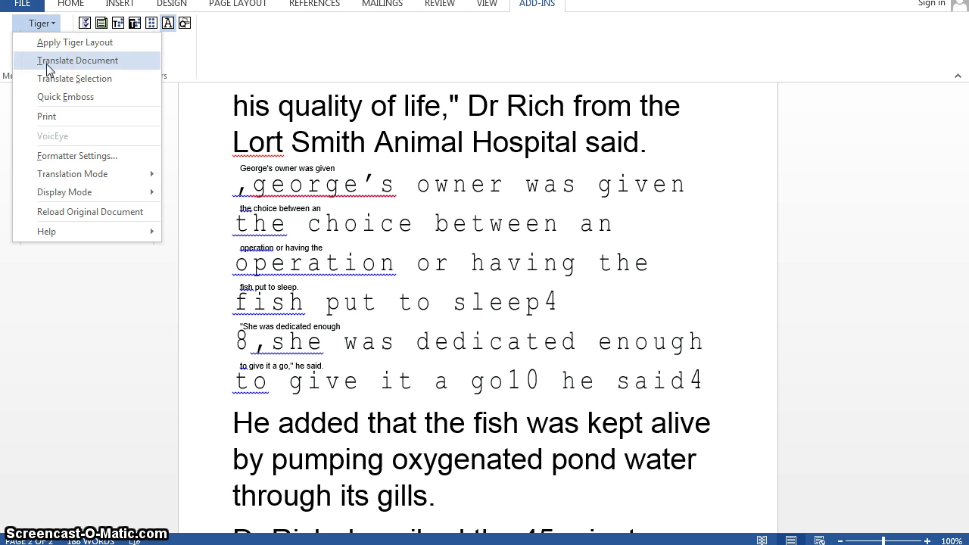
click(391, 381)
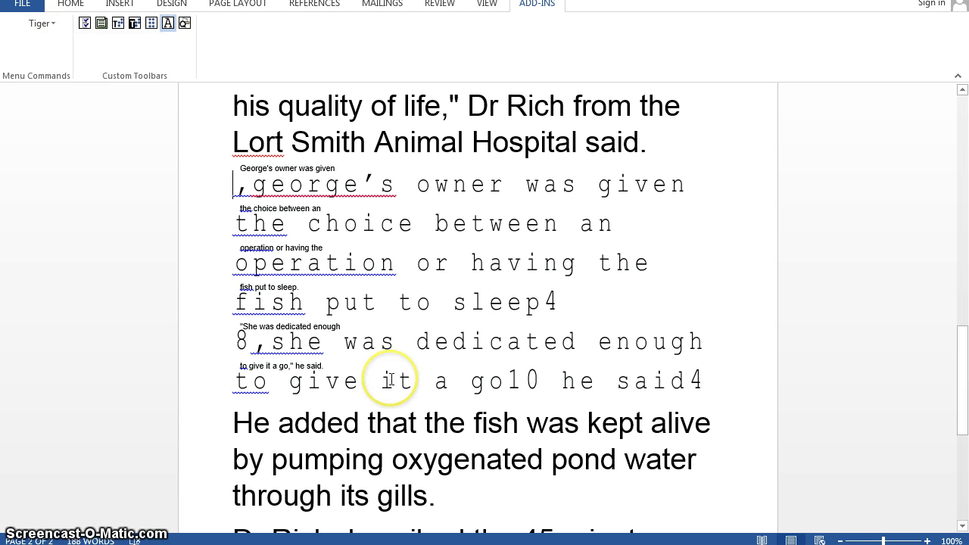
click(256, 265)
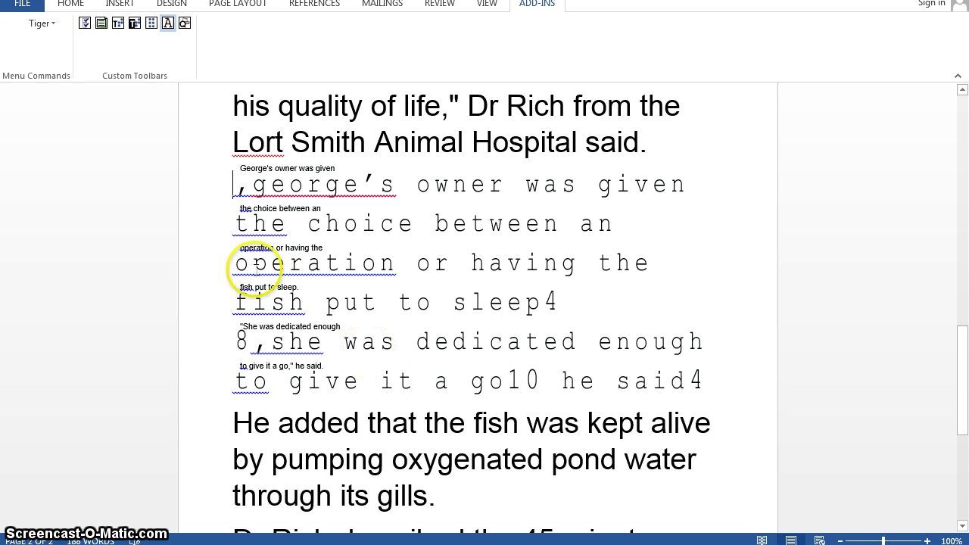
click(80, 173)
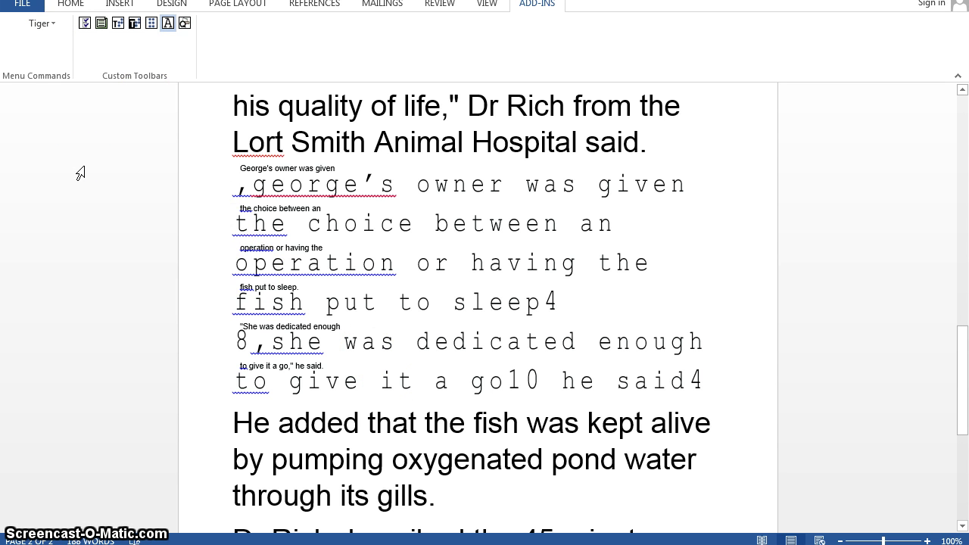
Review Tiger's shortcut commands, including Apply Tiger Layout, Translate Document, Show braille as ASCII and Quick Emboss All
click(101, 31)
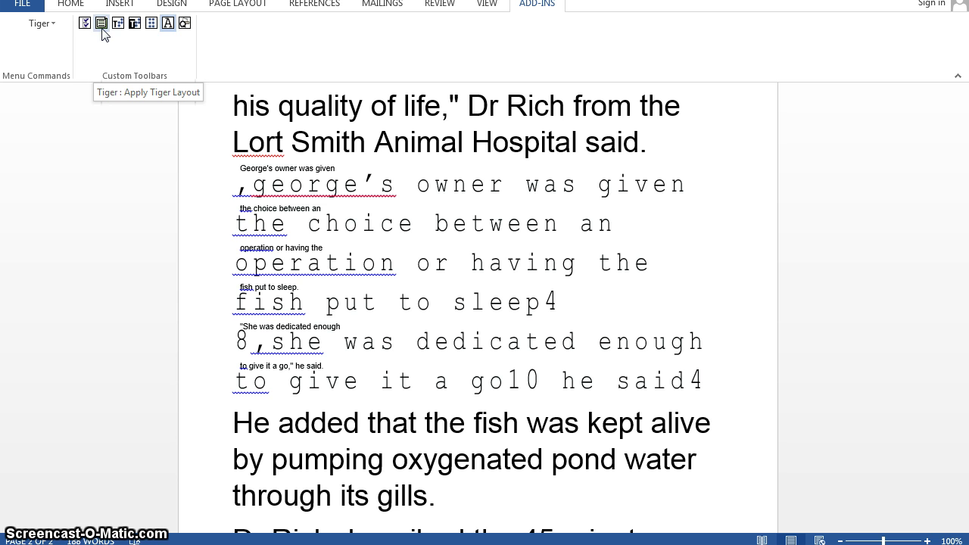
click(115, 29)
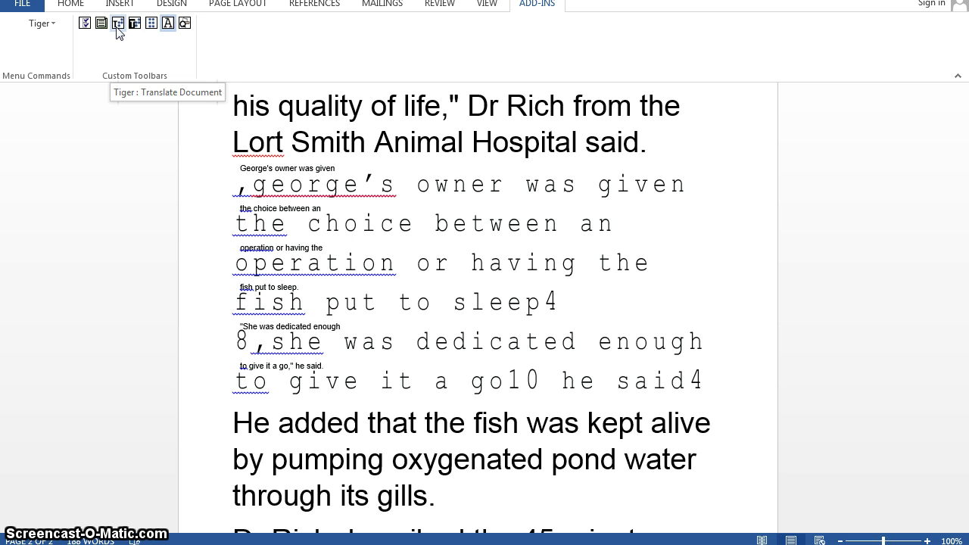
click(117, 29)
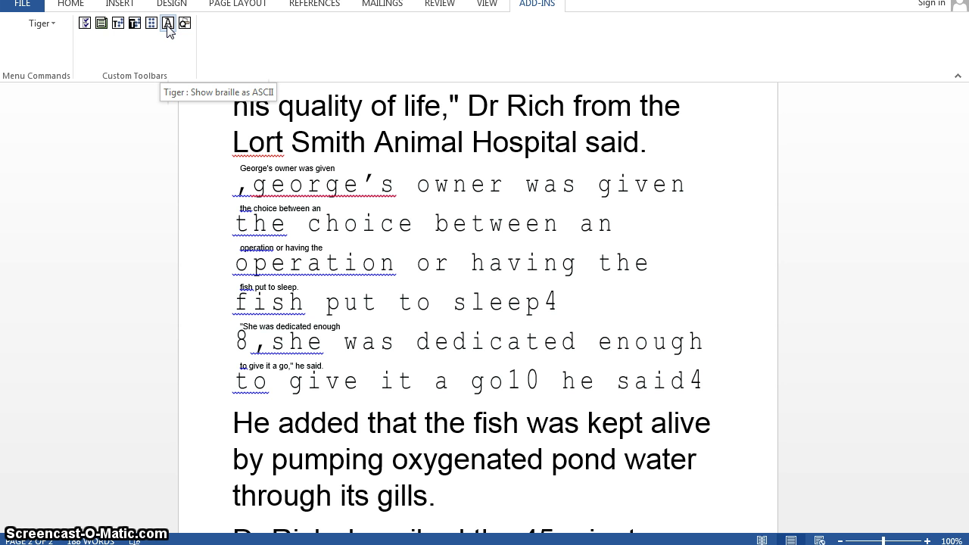
click(168, 26)
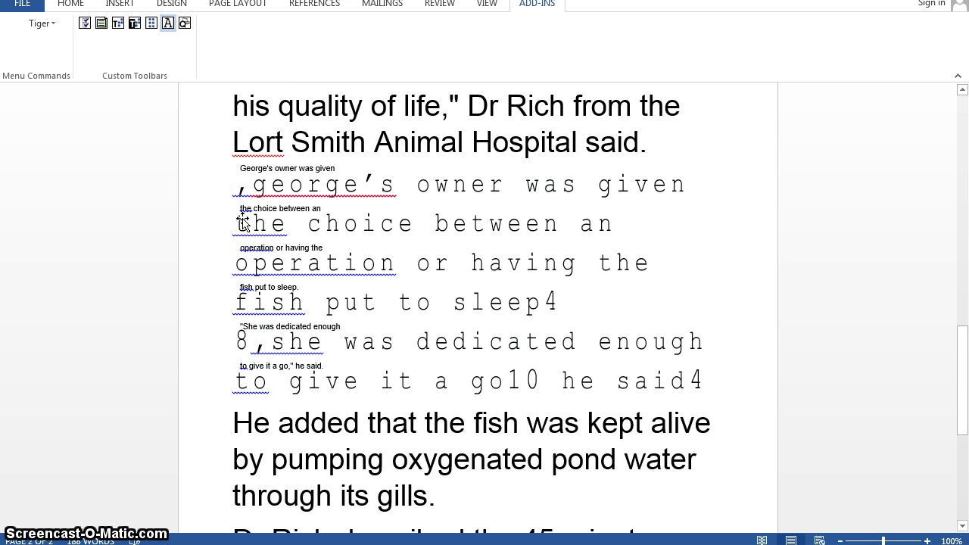
click(184, 23)
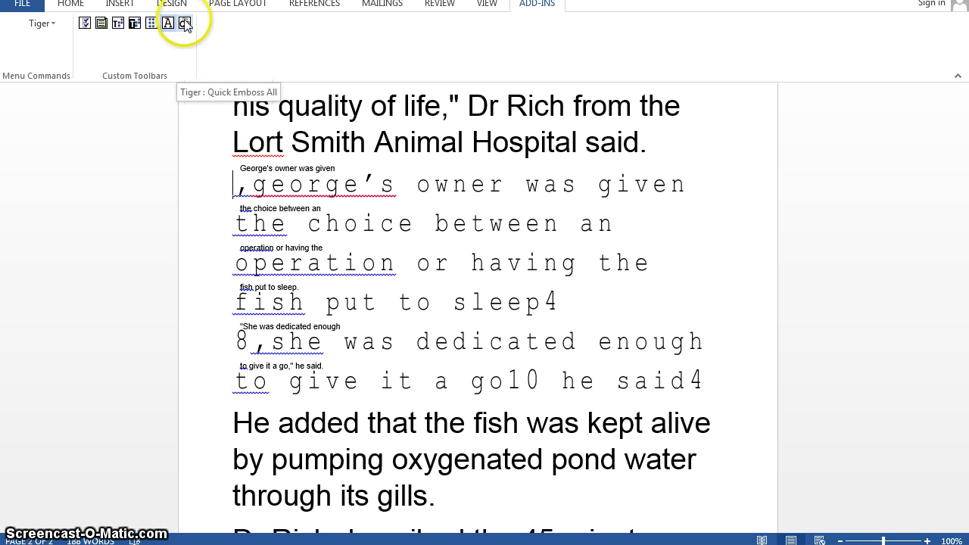